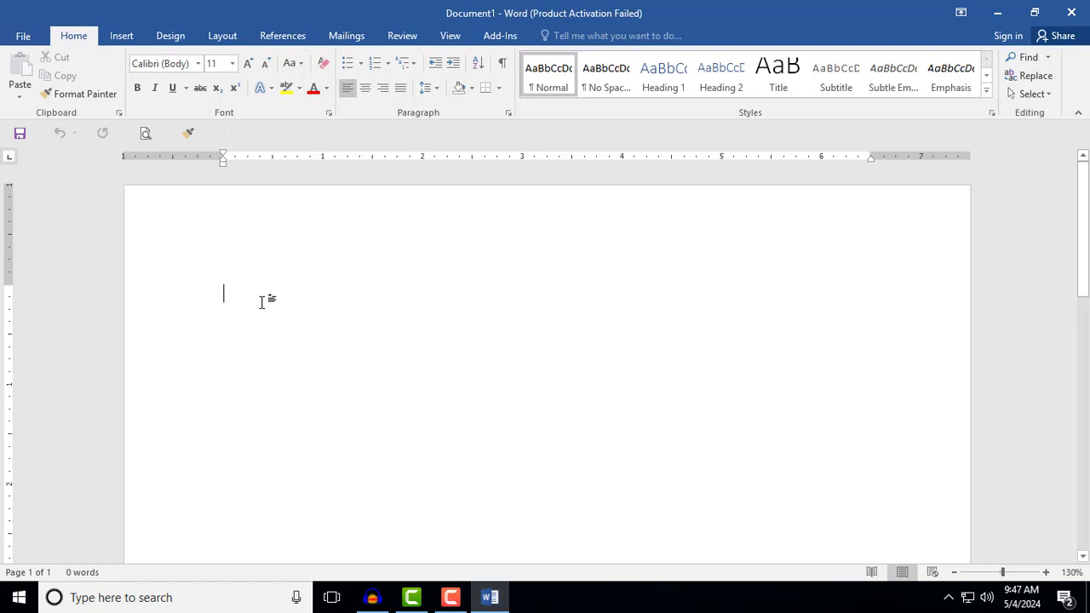
# - Create an arrow-bulleted list from the ">" marker with the items Bp, Fsdlfsdjfsdjlf, Sfsldfljsd, Sfljsdfjsd and Sdfjls
pyautogui.write('> ')
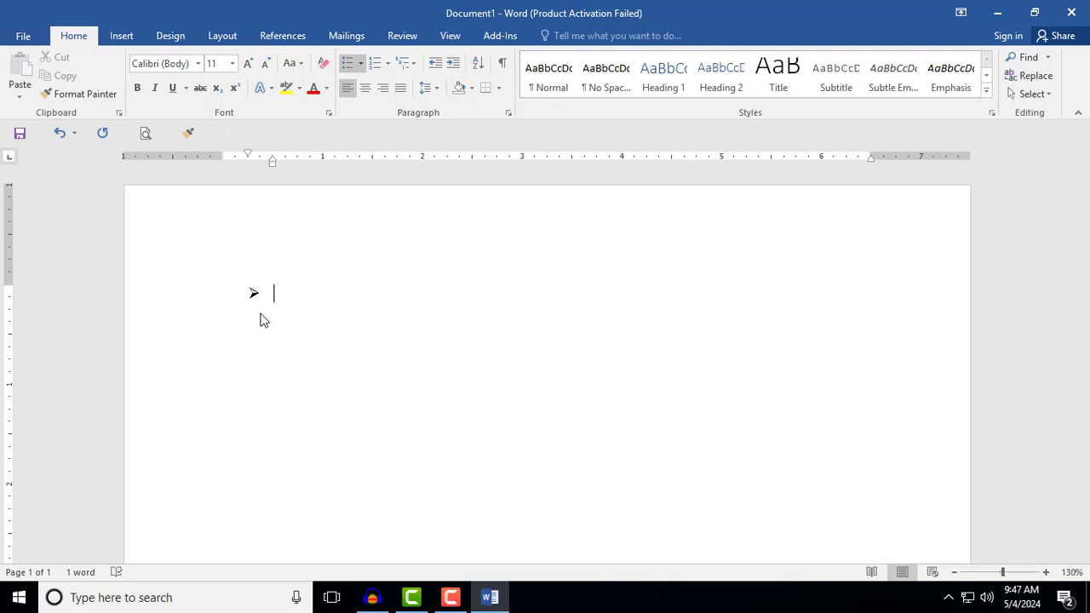
pyautogui.write('Bp')
pyautogui.press('Return')
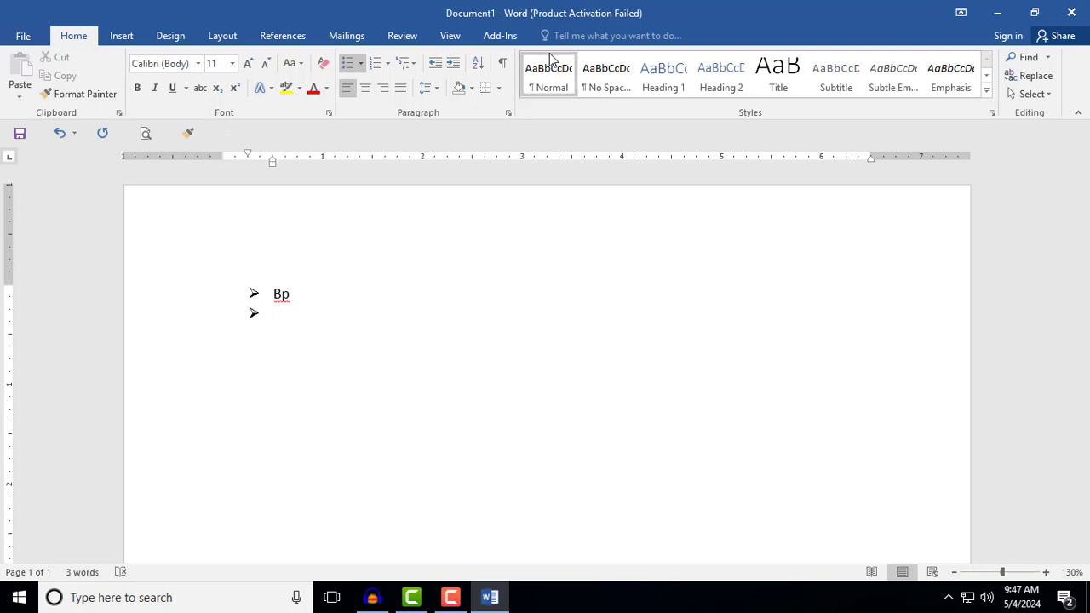
pyautogui.write('fsdlfsdjfsdjlf')
pyautogui.press('Return')
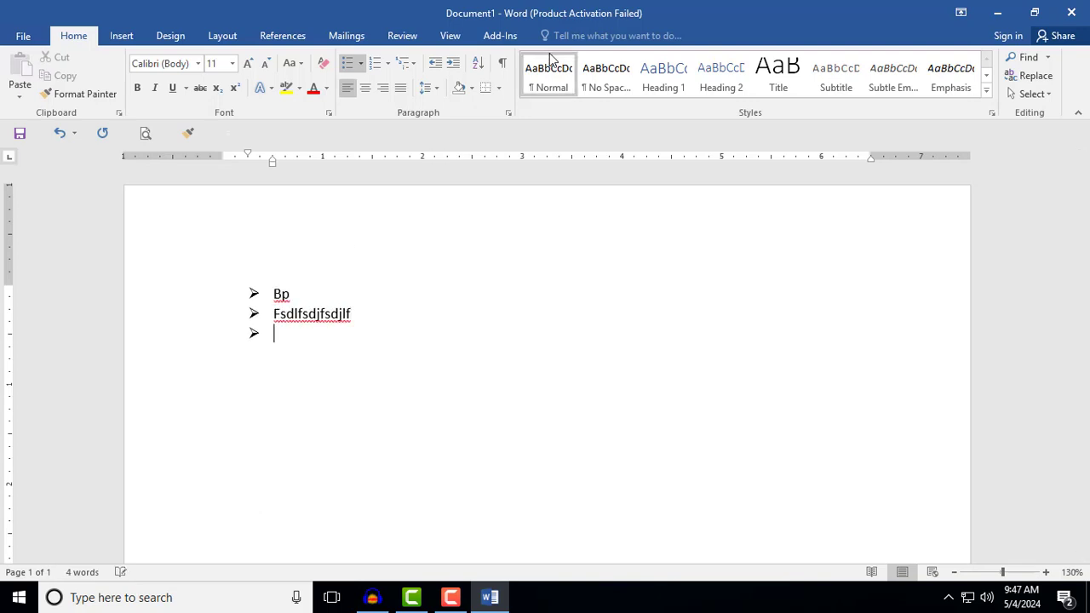
pyautogui.write('sfsldfljsd')
pyautogui.press('Return')
pyautogui.write('sfljsdfjsd')
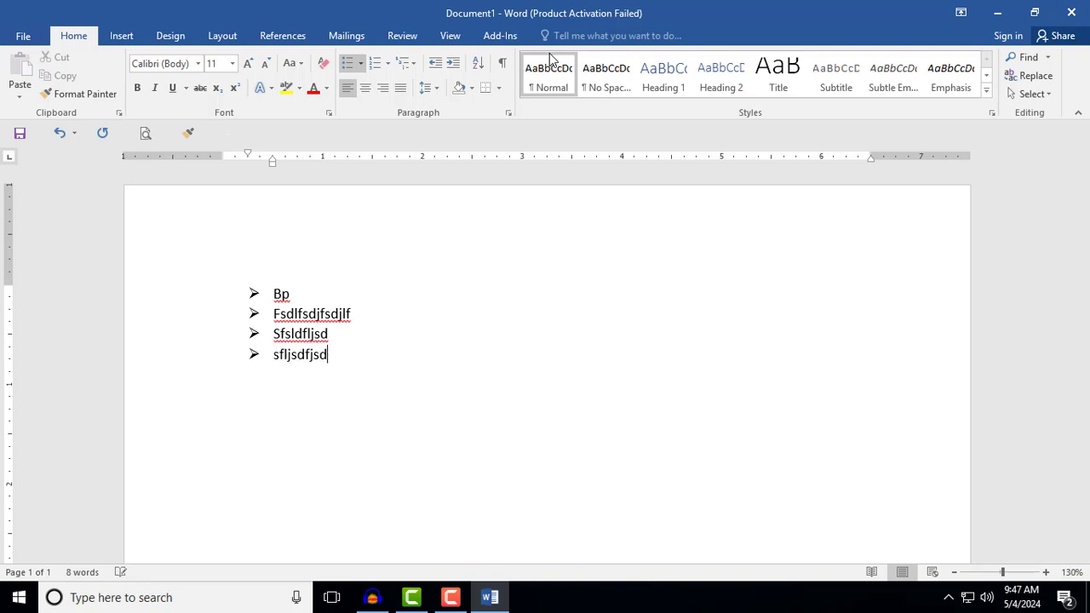
pyautogui.press('Return')
pyautogui.write('sdfjls')
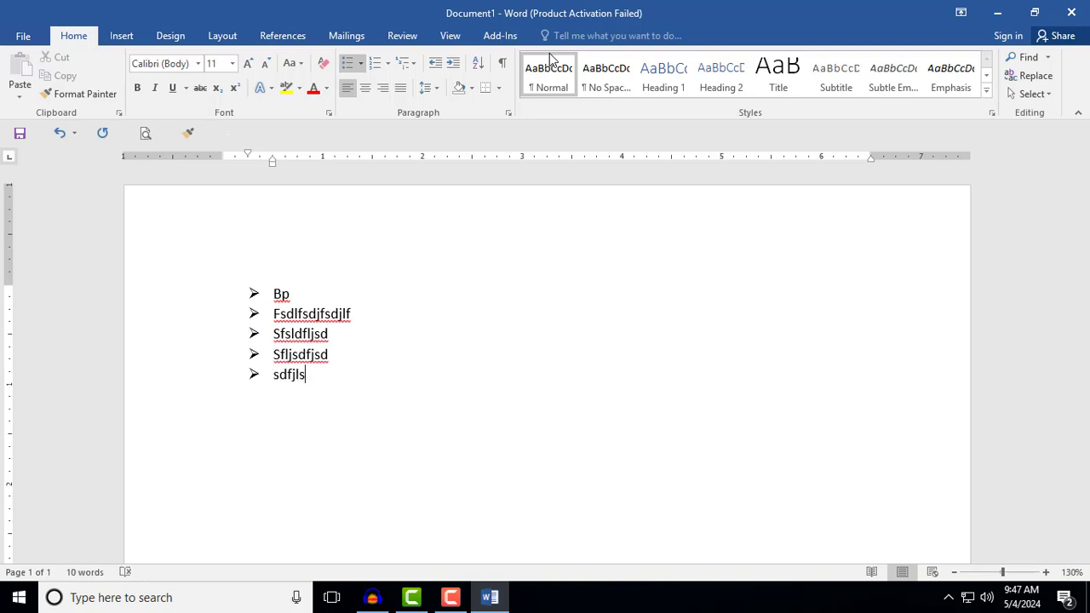
pyautogui.press('Return')
pyautogui.press('Return')
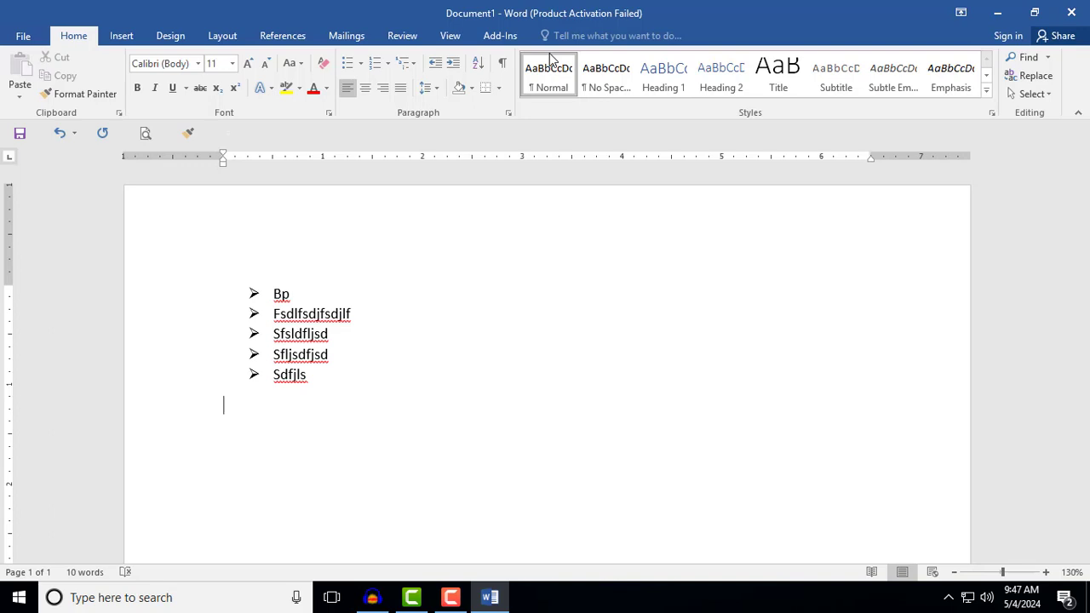
# - Add a square-bulleted list from the "--" marker with the items Sdfafhksdfkhsd, Sdfsdfsdhkfjs and Sdfsdkhhksd
pyautogui.write('-- sdf')
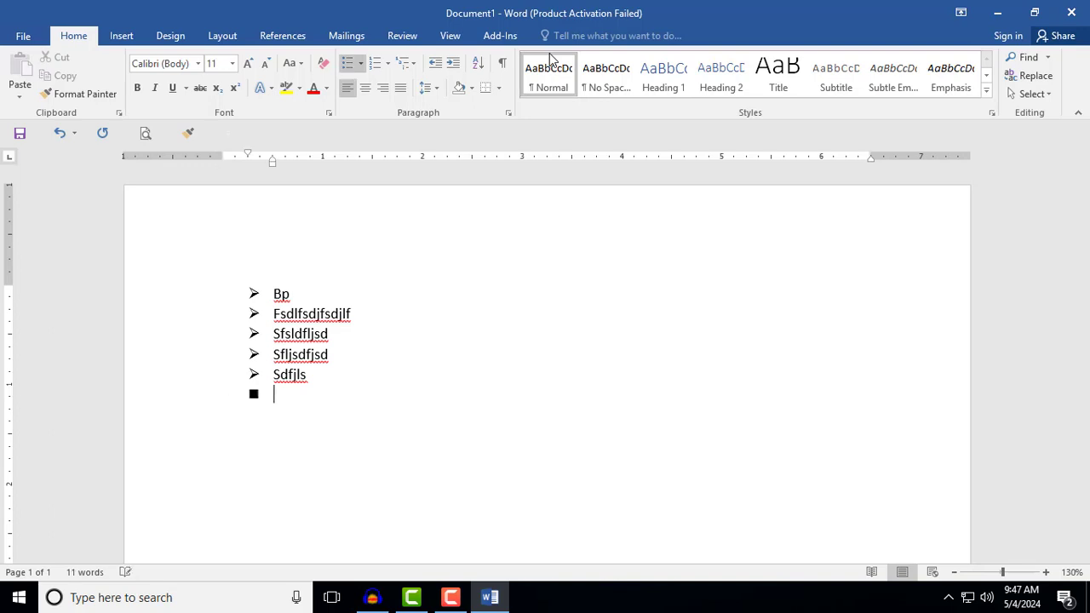
pyautogui.write('afhksdfkhsd')
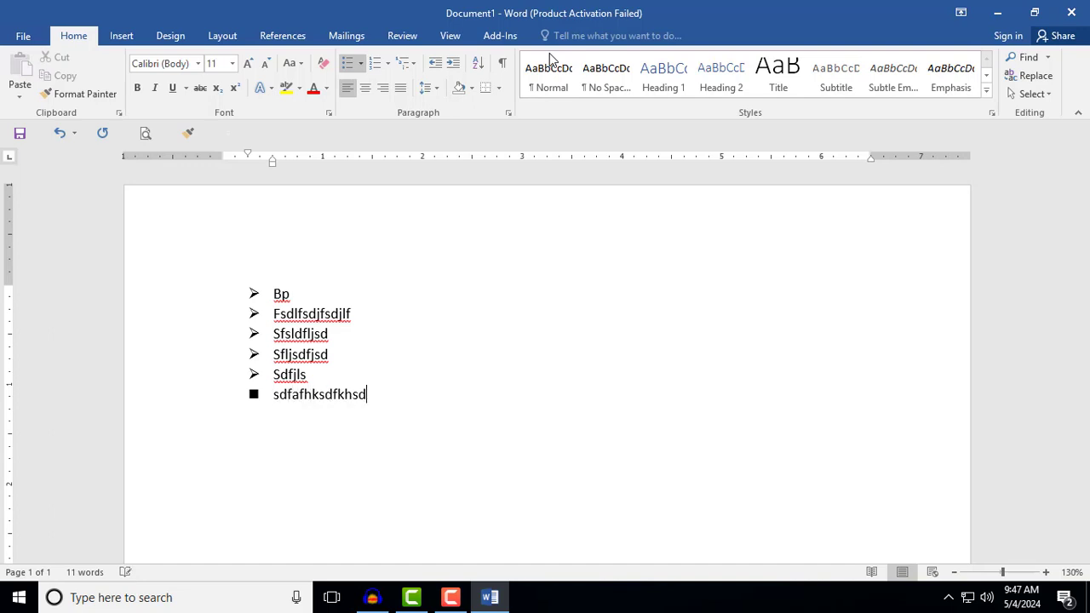
pyautogui.press('Return')
pyautogui.write('sdfsdfsdhkfjs')
pyautogui.press('Return')
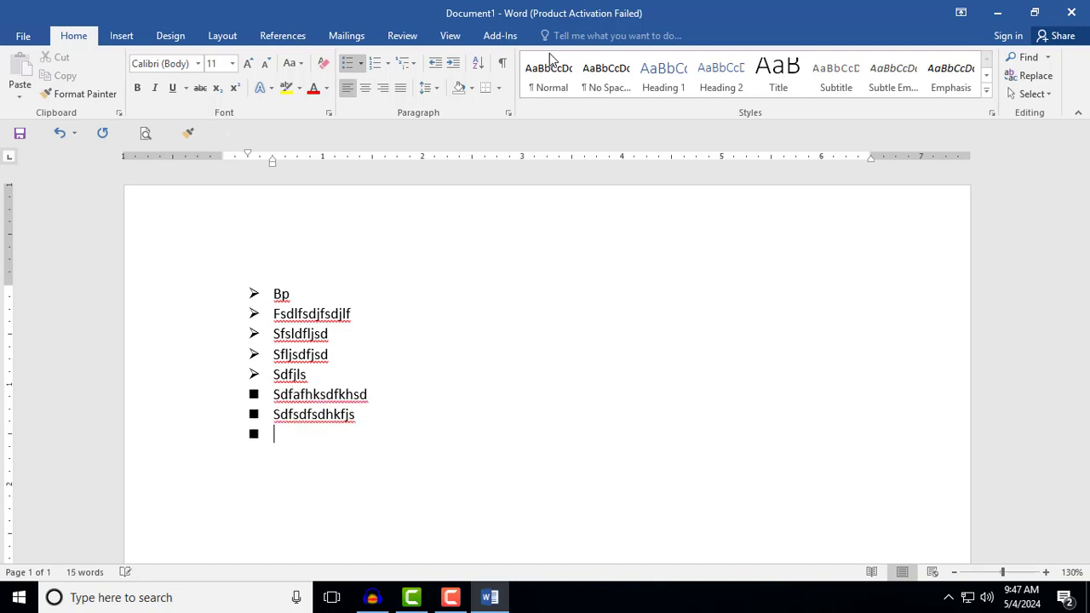
pyautogui.write('sdfsdkhhsd')
pyautogui.press('Return')
pyautogui.press('Return')
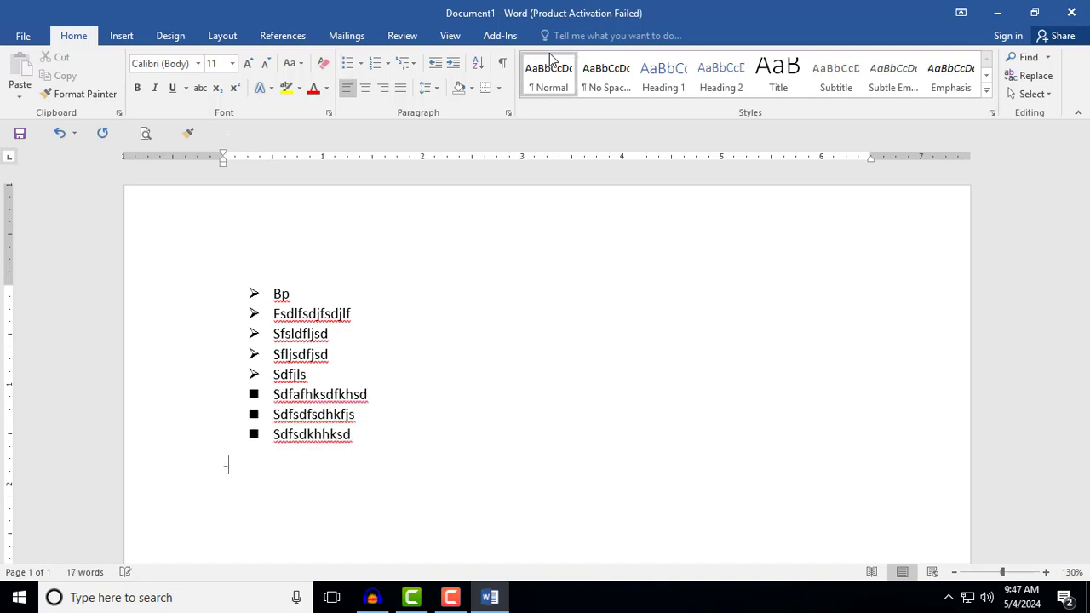
# - Add a dash list from the "-" marker with the items Gvdsfsdkhkhf, Fsdkfkhsdf and Sdfsdkhf
pyautogui.write('- gvdsfsdkhkhf')
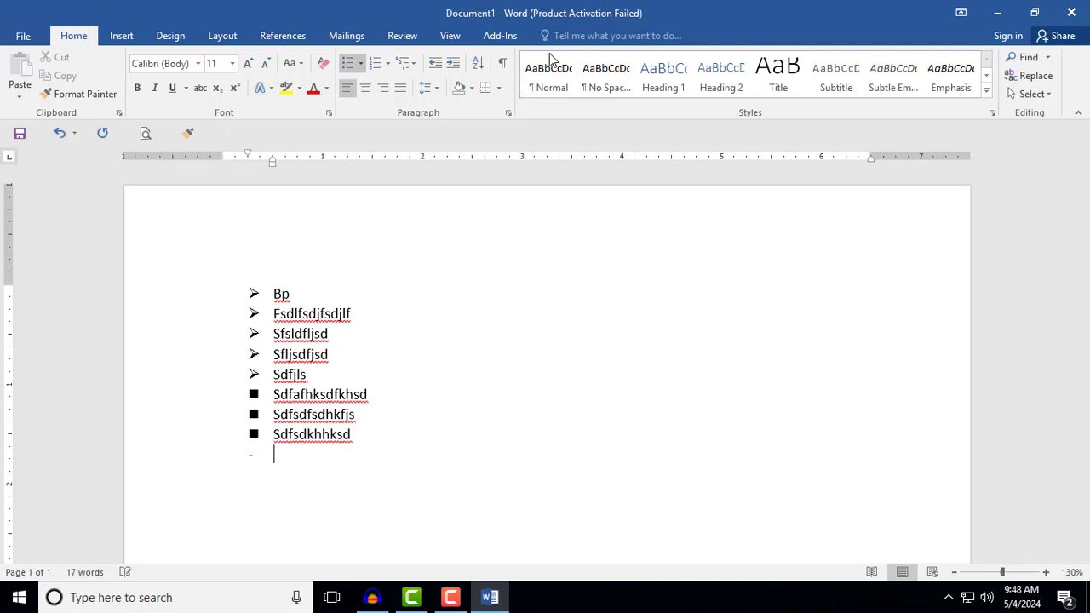
pyautogui.press('Return')
pyautogui.write('fsdkfkhsdf')
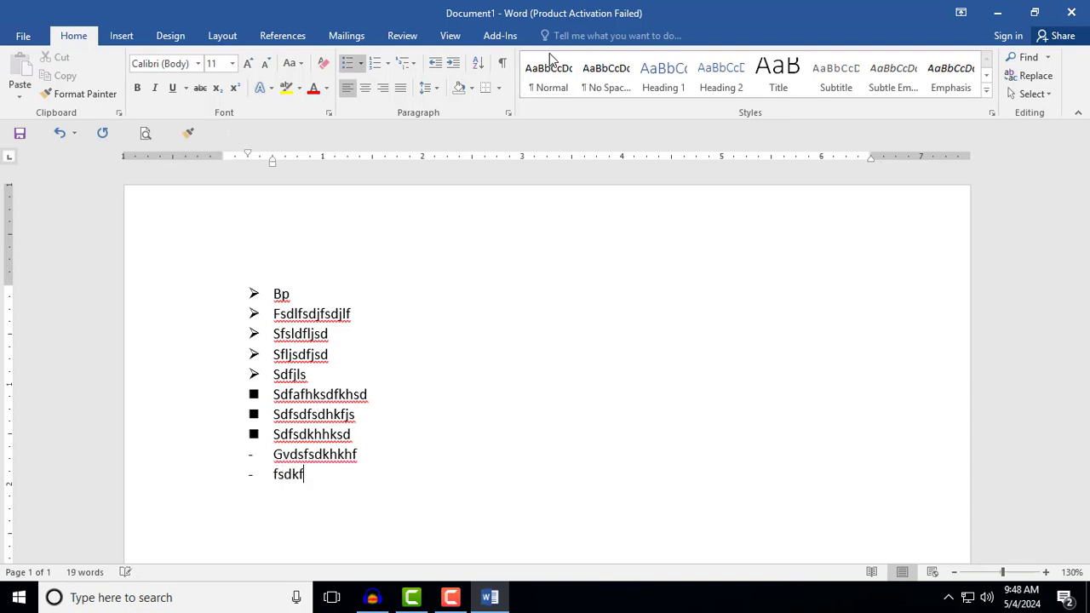
pyautogui.press('Return')
pyautogui.write('sdfsdkhf')
pyautogui.press('Return')
pyautogui.press('Return')
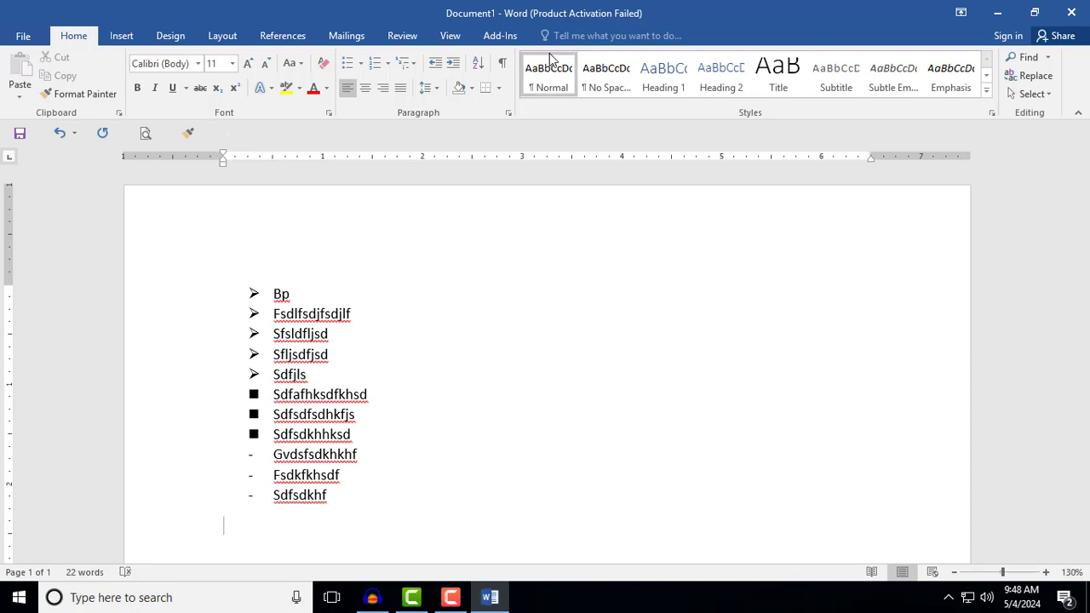
# - Add a round-bulleted list from the "*" marker with the items Ffgsdfgdshkdskhfsdfsd, Sdfkshdfhksdf, Sdfsdfkh, Sdfsdfhk and Sdfsd
pyautogui.write('*')
pyautogui.press('space')
pyautogui.write('ffgsdfgdshkdskhfsdf')
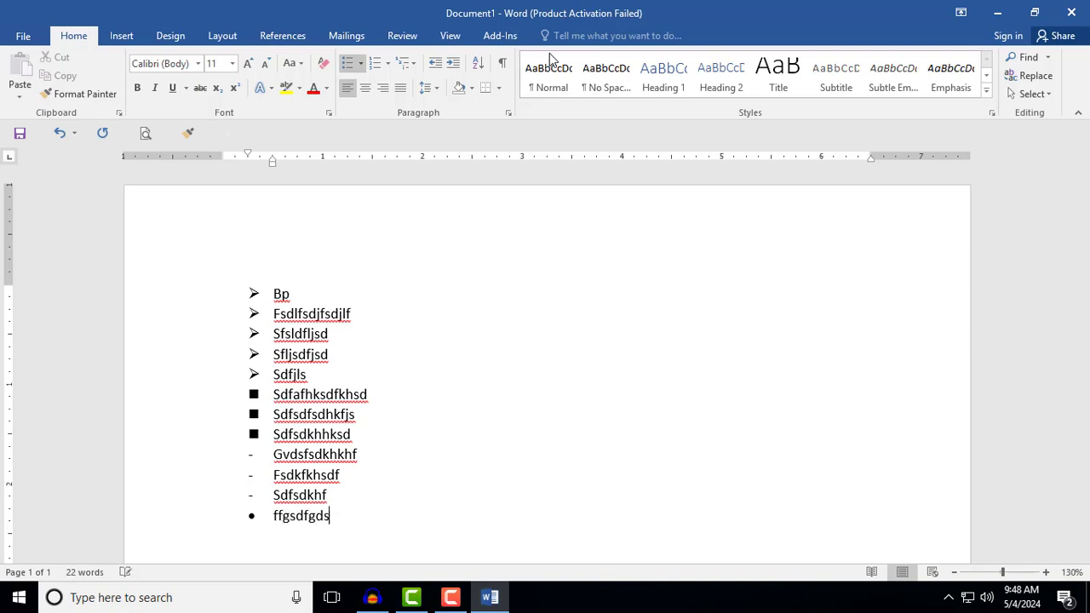
pyautogui.write('sd')
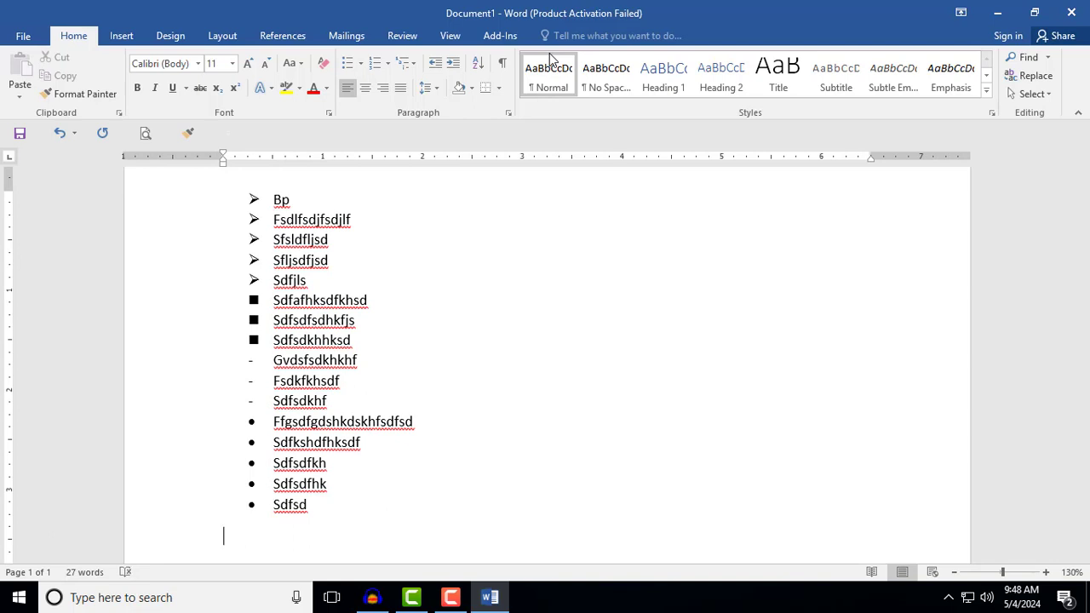
# - Add a hollow-arrow list from the "=>" marker with the items Fsdfhsdhfsdf, Sdfsdjfksjdf and Sdjfshdkf
pyautogui.write('=>')
pyautogui.press('space')
pyautogui.write('Fsdfhsdhfsdf')
pyautogui.press('Return')
pyautogui.write('sdfsdjfksjdf')
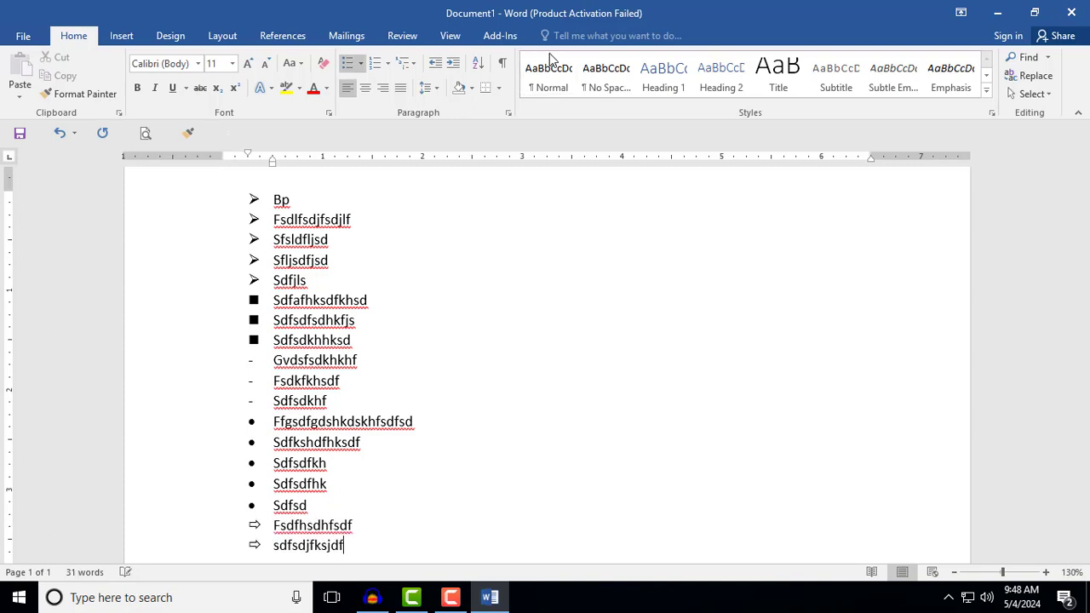
pyautogui.press('Return')
pyautogui.write('sdjfshdkf')
pyautogui.press('Return')
pyautogui.press('Return')
pyautogui.write('sfs')
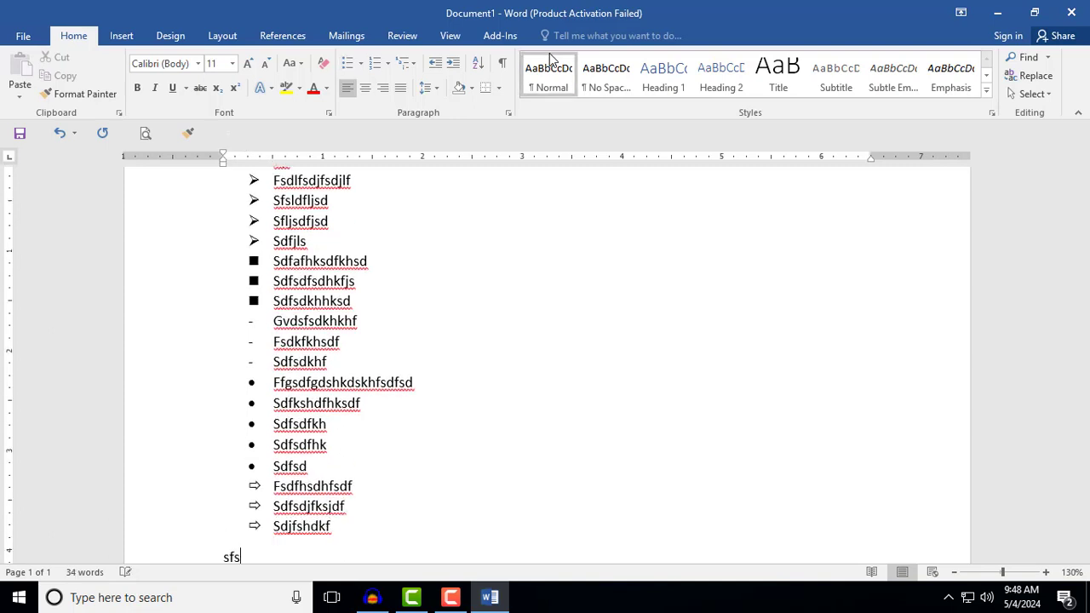
pyautogui.press('BackSpace')
pyautogui.press('BackSpace')
pyautogui.press('BackSpace')
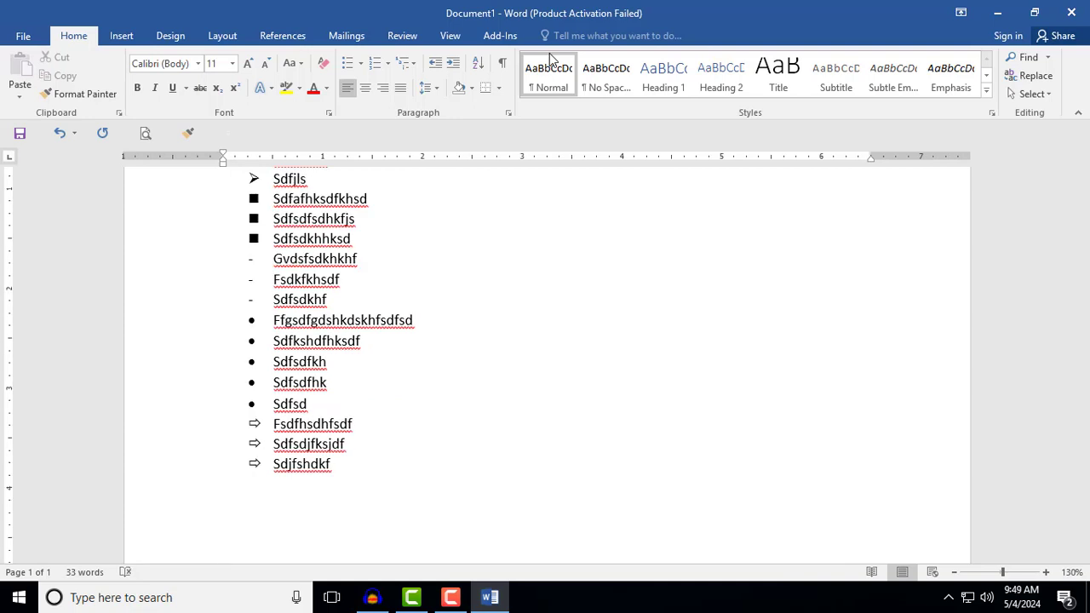
# - Add a numbered list starting at "1." with the items Dsfsahdjhsf, Sdfksadjfsd and Dsfksdjkf
pyautogui.write('1. Dsfsahdjhsf')
pyautogui.press('Return')
pyautogui.write('Sdfksadjfsd')
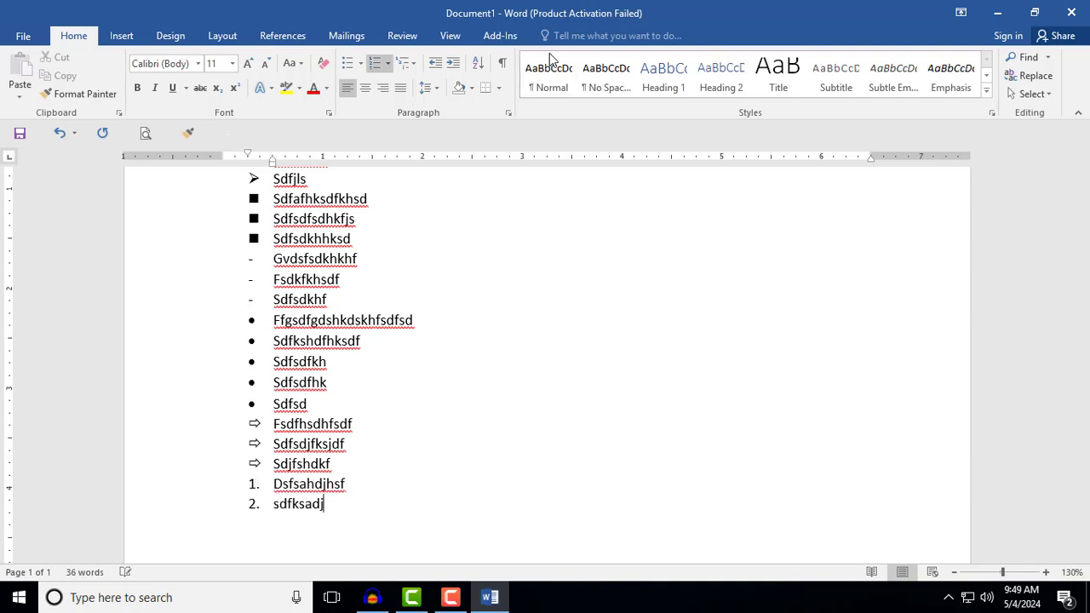
pyautogui.press('Return')
pyautogui.write('Dsfksdjkf')
pyautogui.press('Return')
pyautogui.press('Return')
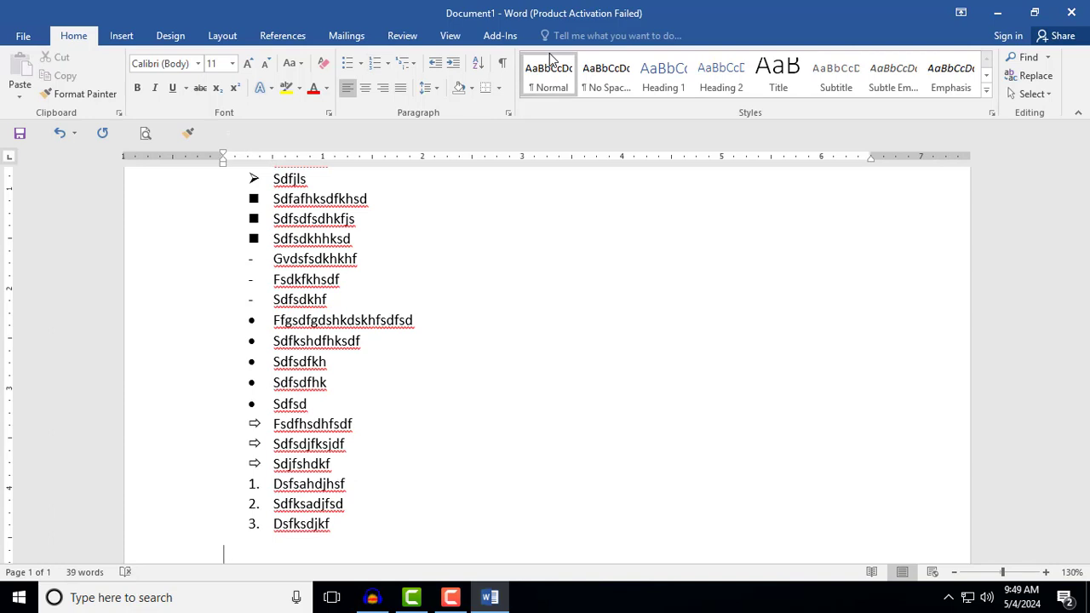
# - Add an uppercase lettered list starting at "A." with the items Sdfsdhkfjsdf, Dfsdfksdkf, Sdfsdfksdh and Sdfsdkf
pyautogui.write('A. sdfsdhkfjsdf')
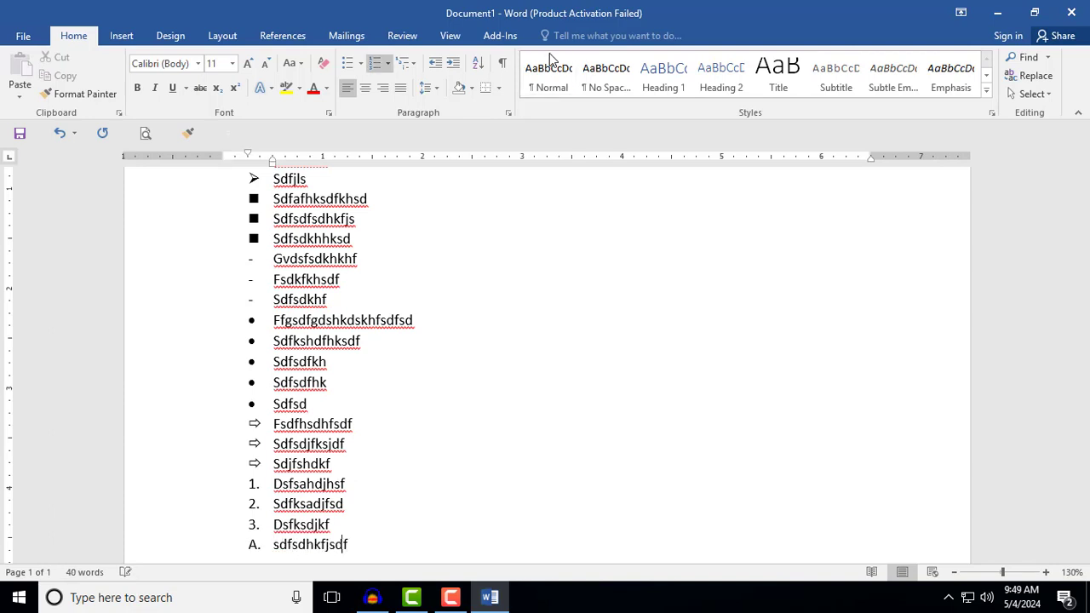
pyautogui.press('Return')
pyautogui.write('dfsdfksdkf')
pyautogui.press('Return')
pyautogui.write('sdfsdfksdh')
pyautogui.press('Return')
pyautogui.write('sdf')
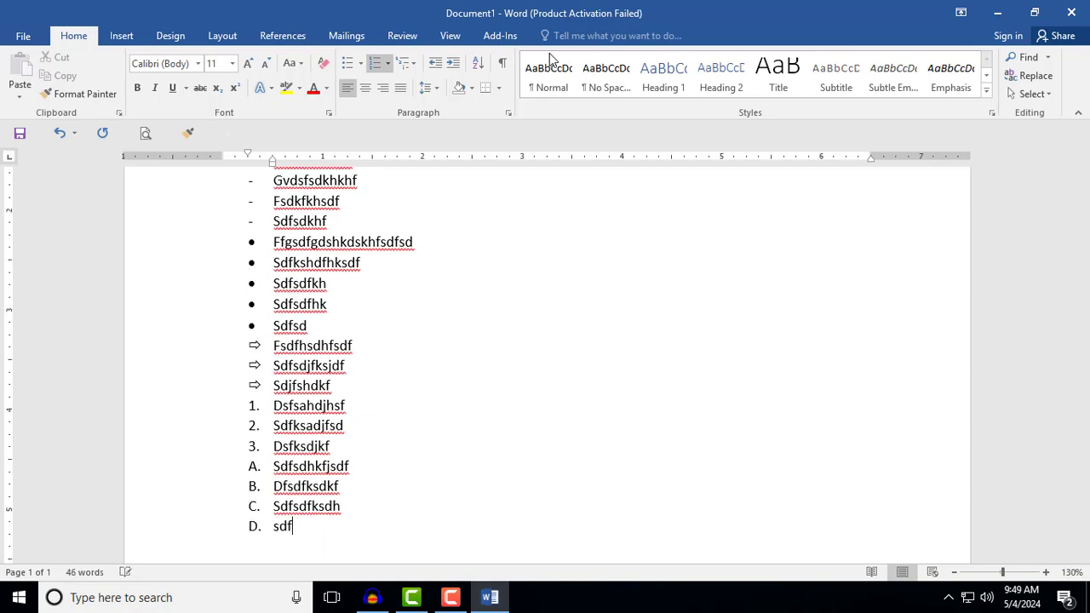
pyautogui.write('sdkf')
pyautogui.press('Return')
pyautogui.press('Return')
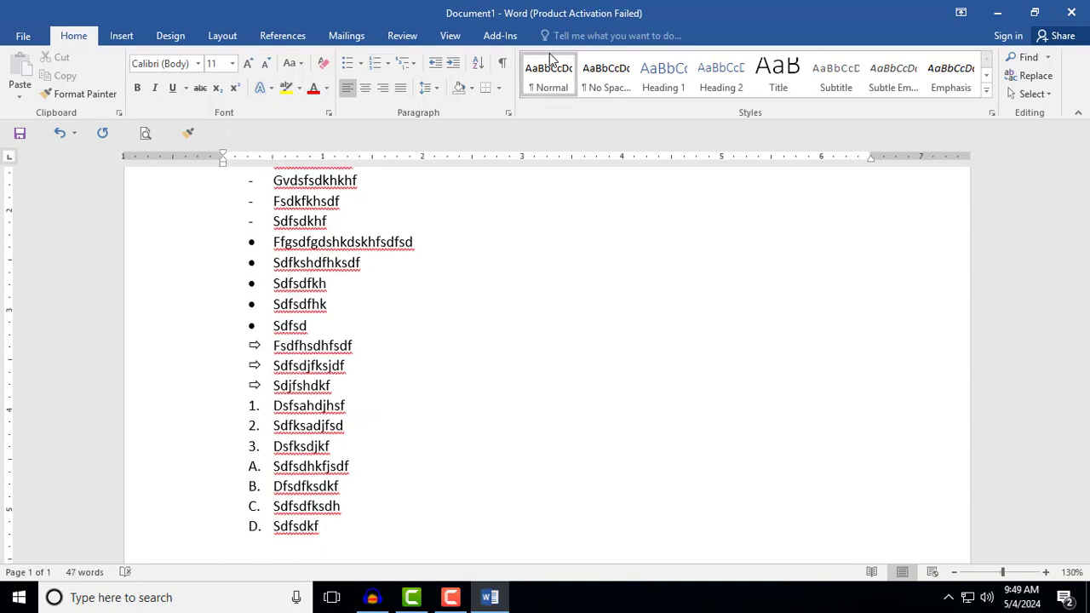
# - Add a lowercase lettered list starting at "a." with the items Dfgkdfgjkdf, Dfgdfkgdfjk, Dsffdsfjk, Dsfdsf and Fsdjsdj
pyautogui.write('a. dfgkdfgjkdf')
pyautogui.press('Return')
pyautogui.write('dfgdfkgdfjk')
pyautogui.press('Return')
pyautogui.write('dsffdsfjk')
pyautogui.press('Return')
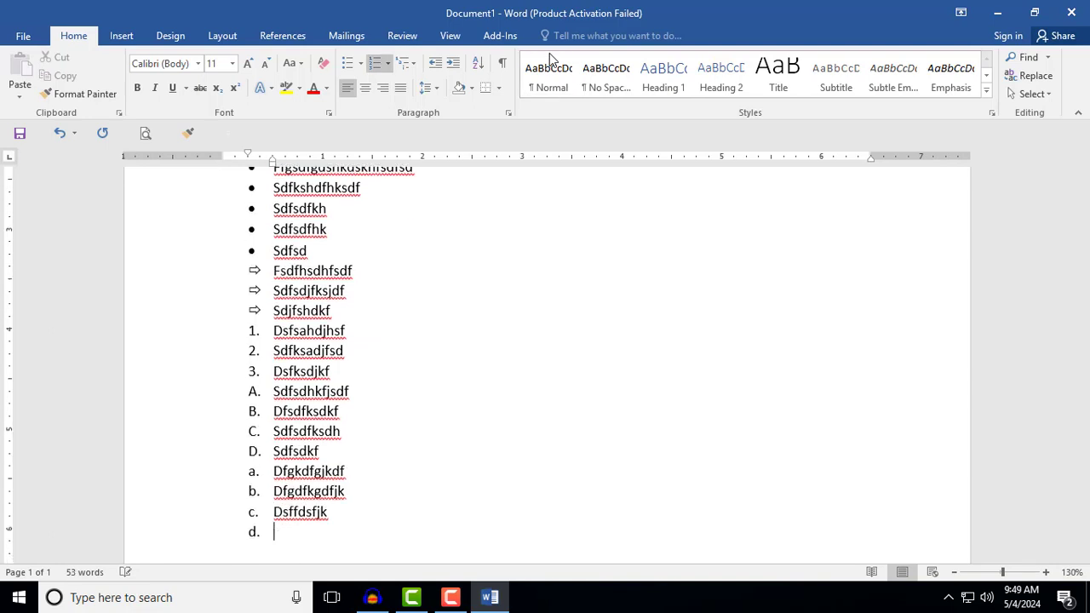
pyautogui.write('dsfdsf')
pyautogui.press('Return')
pyautogui.write('fsdjsdj')
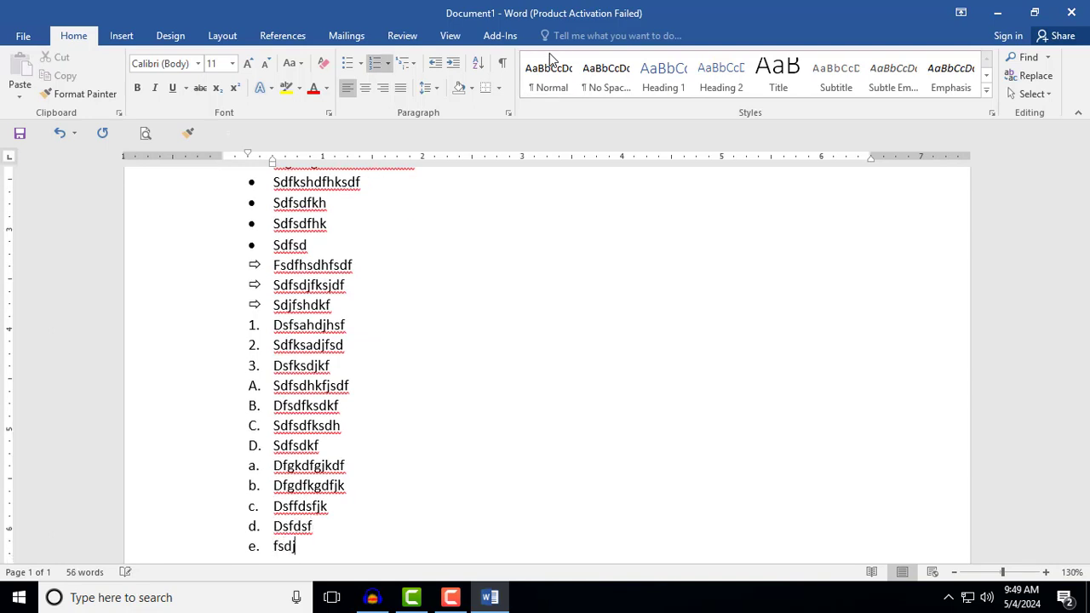
pyautogui.press('Return')
pyautogui.press('Return')
# - Add a lowercase Roman numeral list starting at "i." with the items Fdgdjsfgdfhgsdf, Sdhfsdhkfsd, Sdfsdfsjdf and Sdfsdfj
pyautogui.write('i')
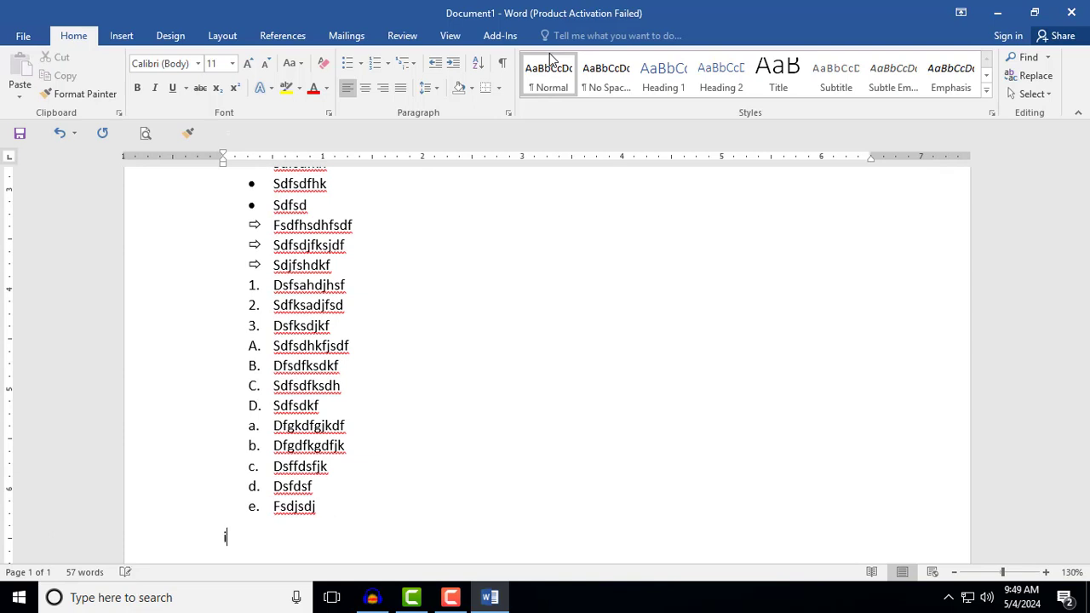
pyautogui.write('.')
pyautogui.press('Tab')
pyautogui.write('fdgdjsfgdfhgsdf')
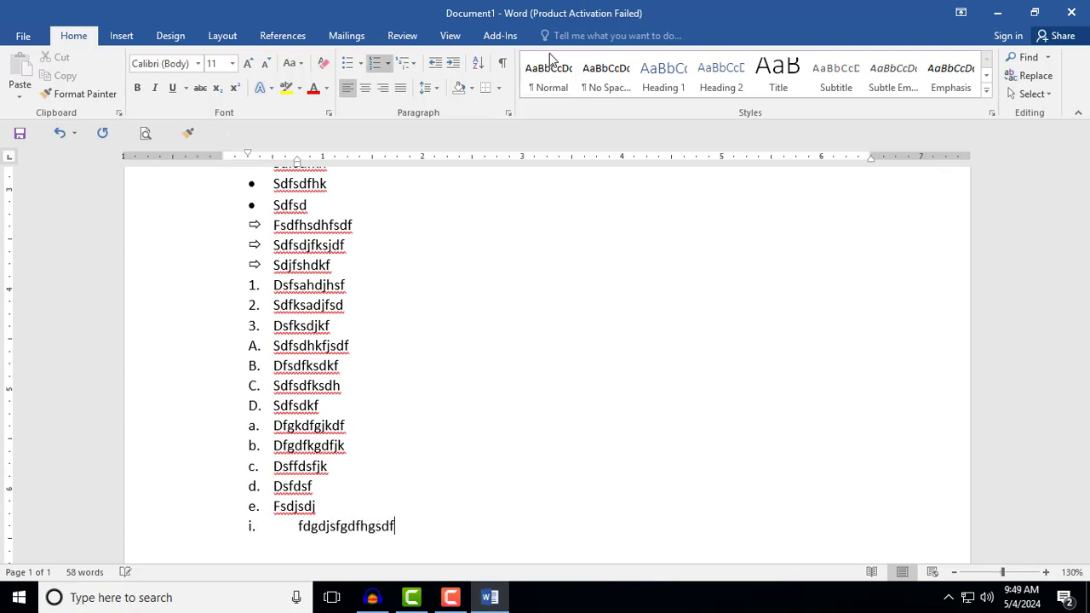
pyautogui.press('Return')
pyautogui.write('sdhfsdhkfsd')
pyautogui.press('Return')
pyautogui.write('sdfsdfsjdf')
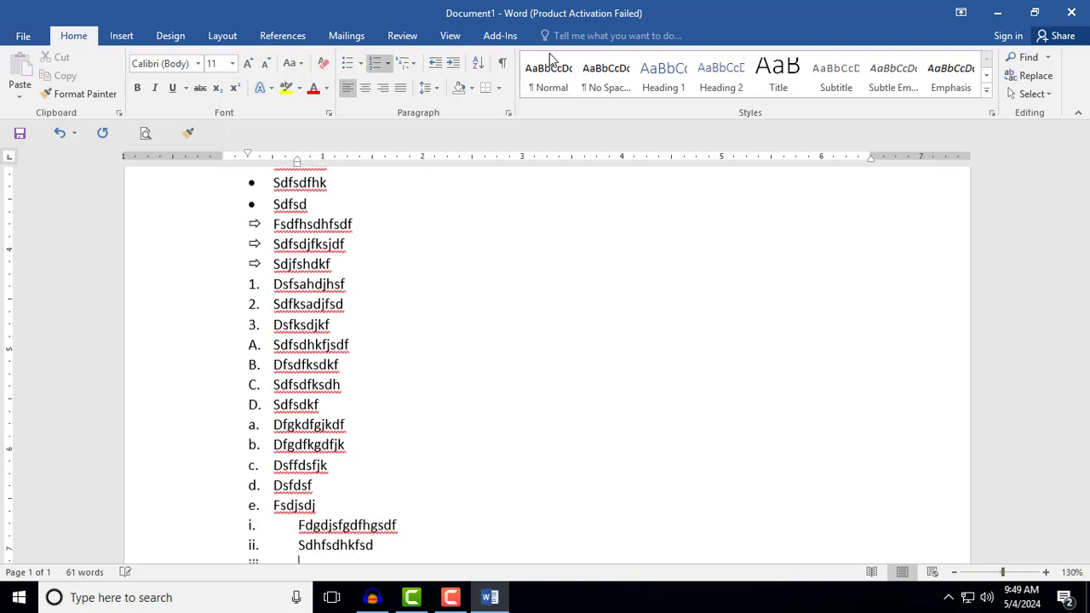
pyautogui.press('Return')
pyautogui.write('sdfsdfj ')
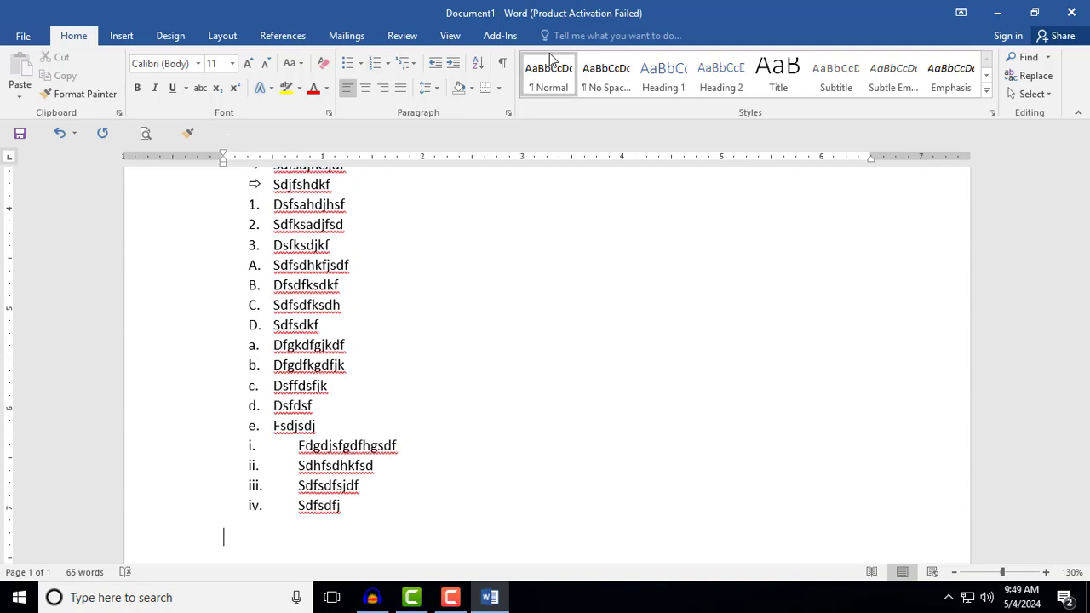
# - Add an uppercase Roman numeral list starting at "I." with the items Dsdfsjdhfsdaf, Jsdfjksdf, Sdfjsdfhksd and Sdfsd f
pyautogui.write('I')
pyautogui.write('. dsdfsjdhfsdaf')
pyautogui.press('Return')
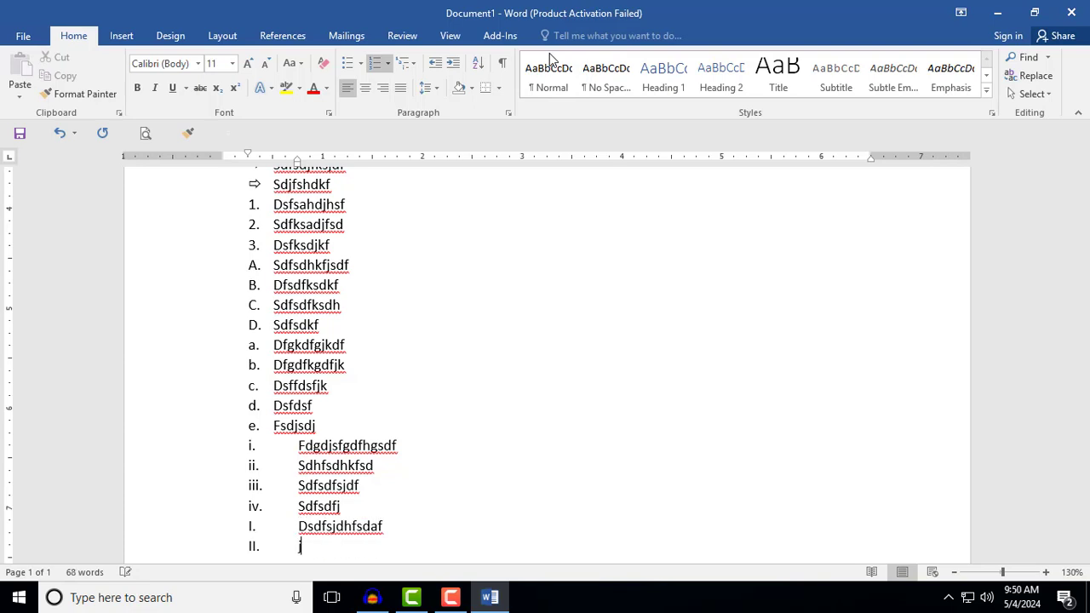
pyautogui.write('jsdfjksdf')
pyautogui.press('Return')
pyautogui.write('sdfjsdfhksd')
pyautogui.press('Return')
pyautogui.write('sdfsd f')
pyautogui.press('Return')
pyautogui.press('Return')
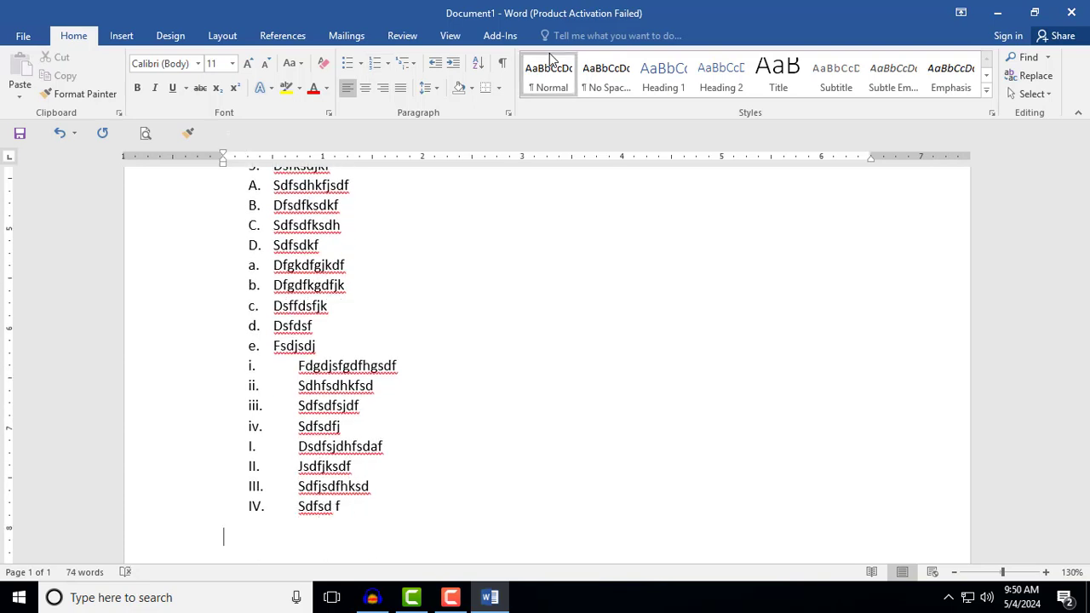
# - Add a lettered list in parentheses starting at "(a)" with the items Jsdfsdhfshfj, Hfhksdf and Fhsdhkf
pyautogui.write('(a) jsdfsdhfshfj')
pyautogui.press('Return')
pyautogui.write('hfhksdf')
pyautogui.press('Return')
pyautogui.write('fhsdhkf')
pyautogui.press('Return')
pyautogui.press('Return')
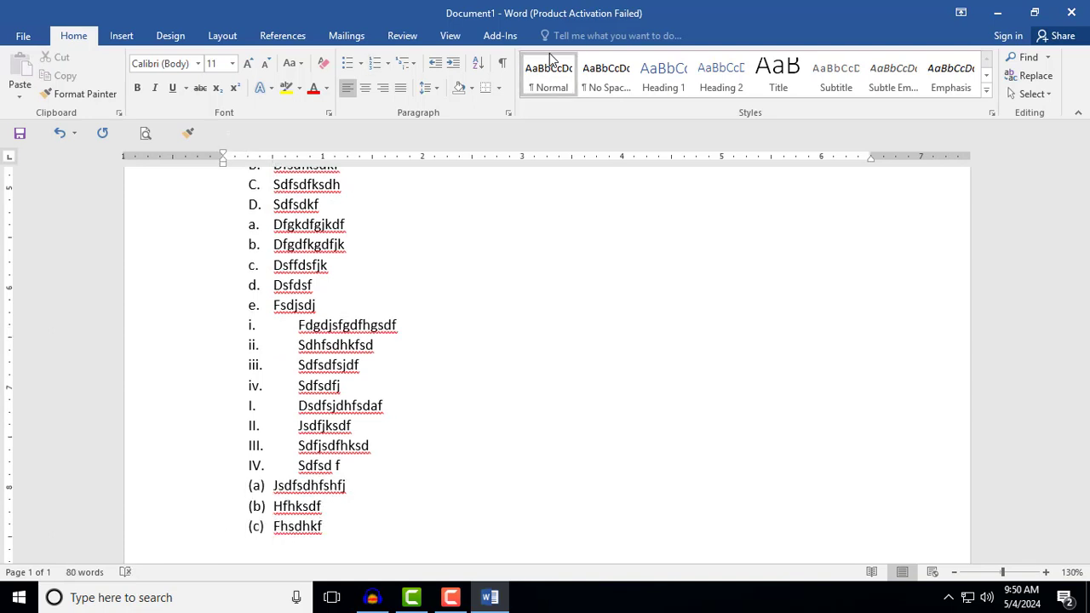
# - Add an uppercase lettered list starting at "A)" with the items Ccdshfhsadfahkssadjk, Fjsdfhsdkfksd and Sflsdfljsdl
pyautogui.write('A) ccdshfhsadfahkssadjk')
pyautogui.press('Return')
pyautogui.write('fjsdfhsdkfksd')
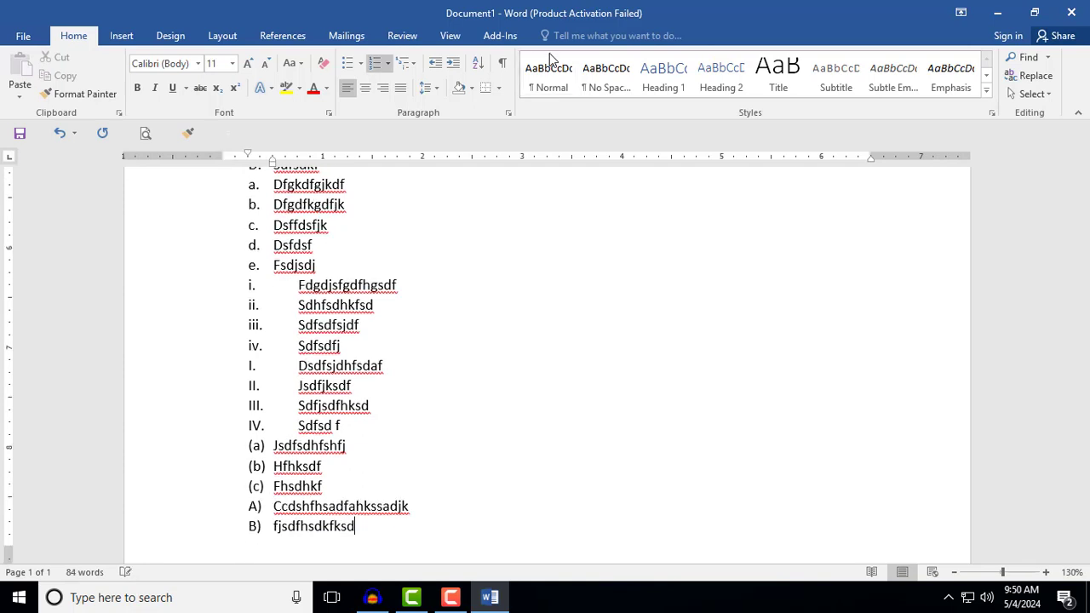
pyautogui.press('Return')
pyautogui.write('sflsdfljsdl')
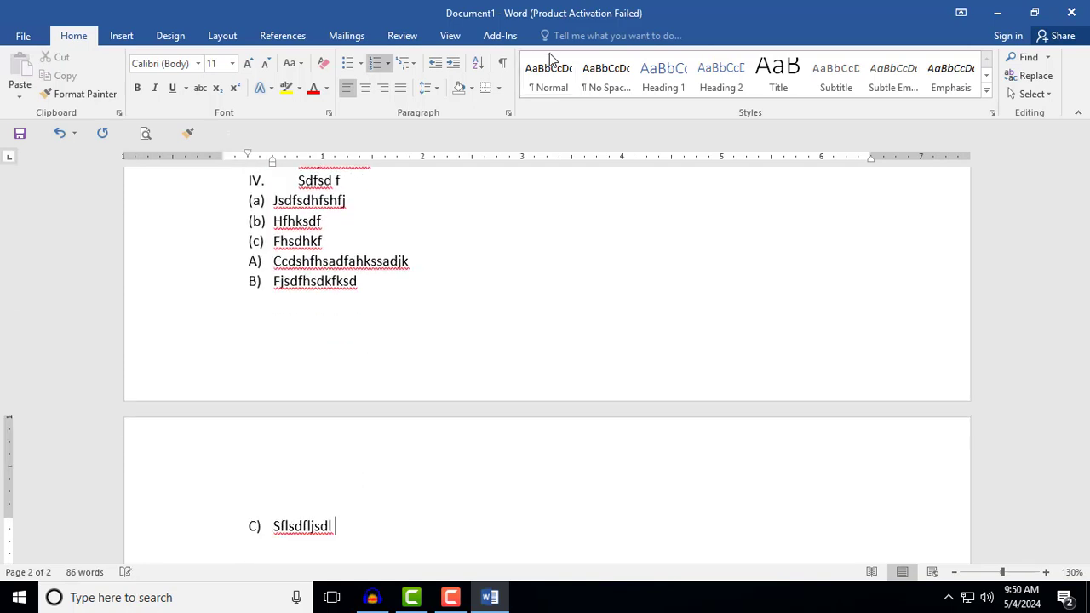
pyautogui.press('Return')
pyautogui.press('Return')
pyautogui.write('ssdf')
pyautogui.press('BackSpace')
pyautogui.press('BackSpace')
pyautogui.press('BackSpace')
pyautogui.press('BackSpace')
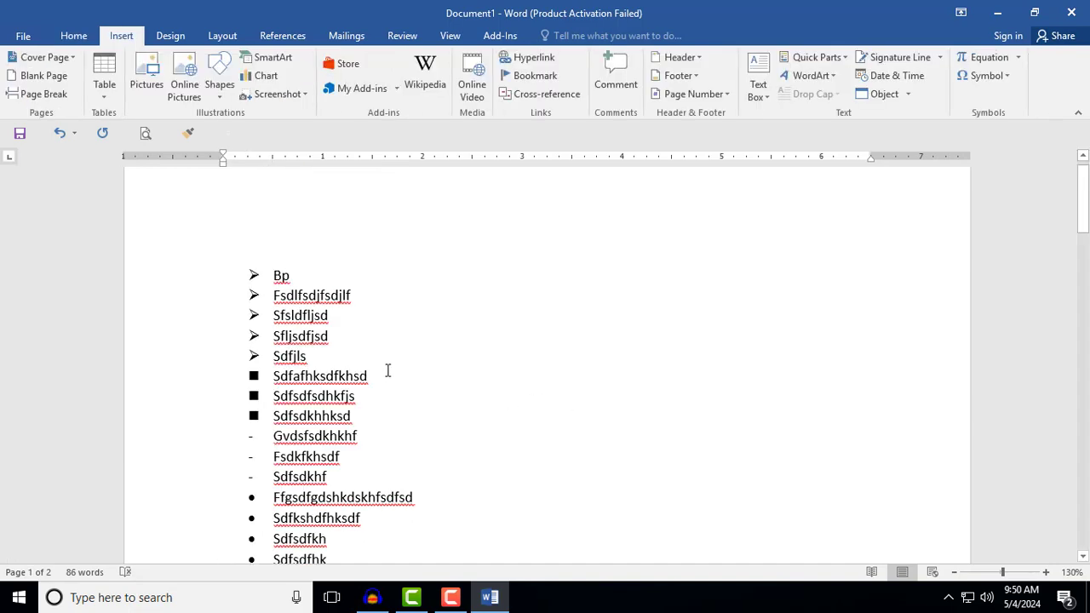
# - Increase the indent of the arrow-bulleted list at the document's start until its text aligns with the ruler's 3-inch mark
pyautogui.click(253, 274)
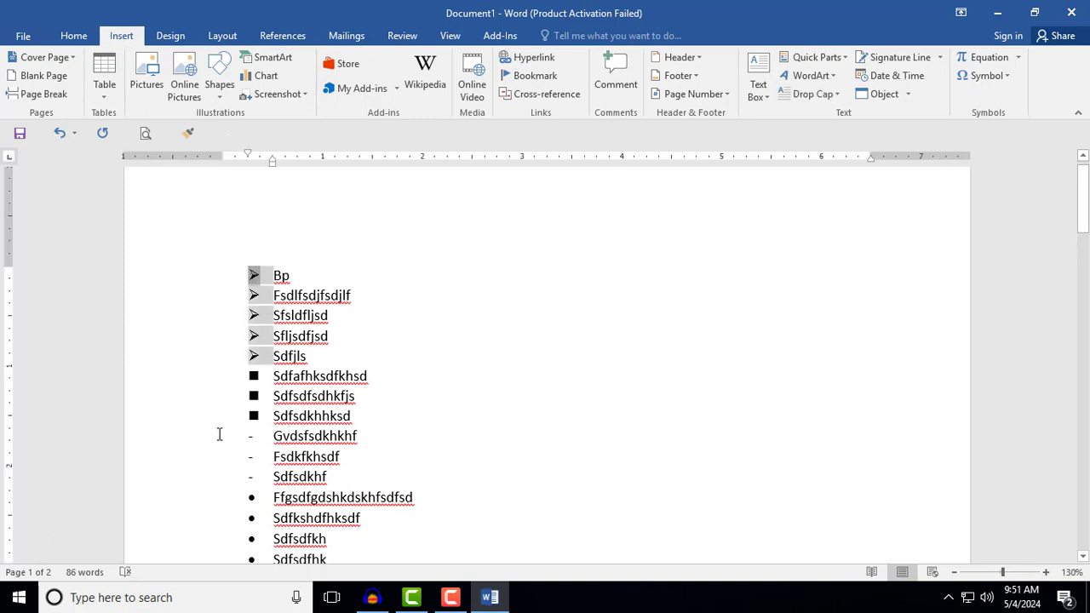
pyautogui.press('Tab')
pyautogui.press('Tab')
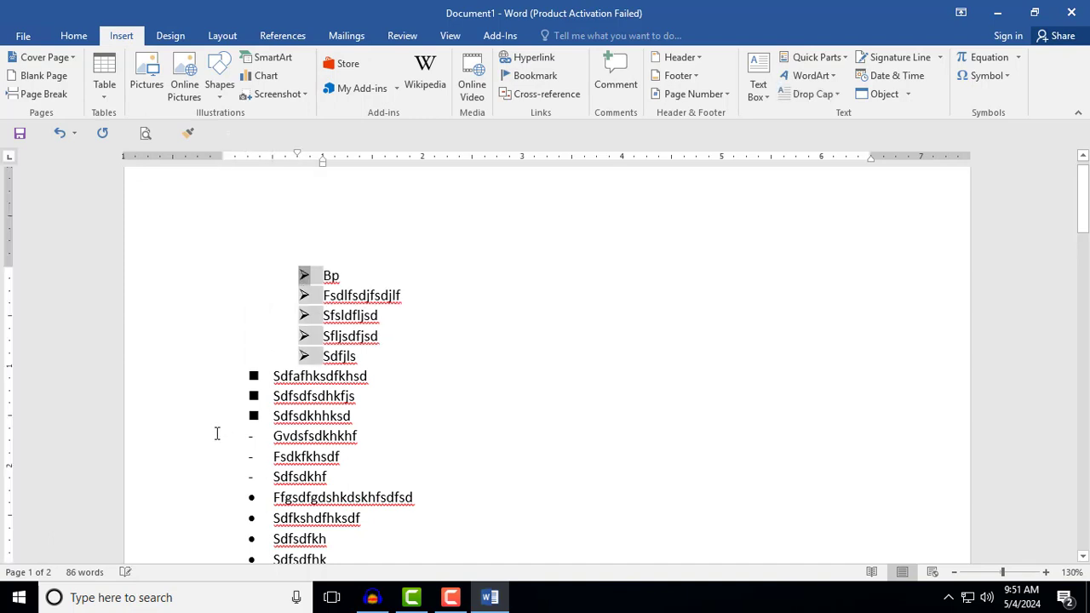
pyautogui.press('Tab')
pyautogui.press('Tab')
pyautogui.press('Tab')
pyautogui.press('Tab')
pyautogui.press('Tab')
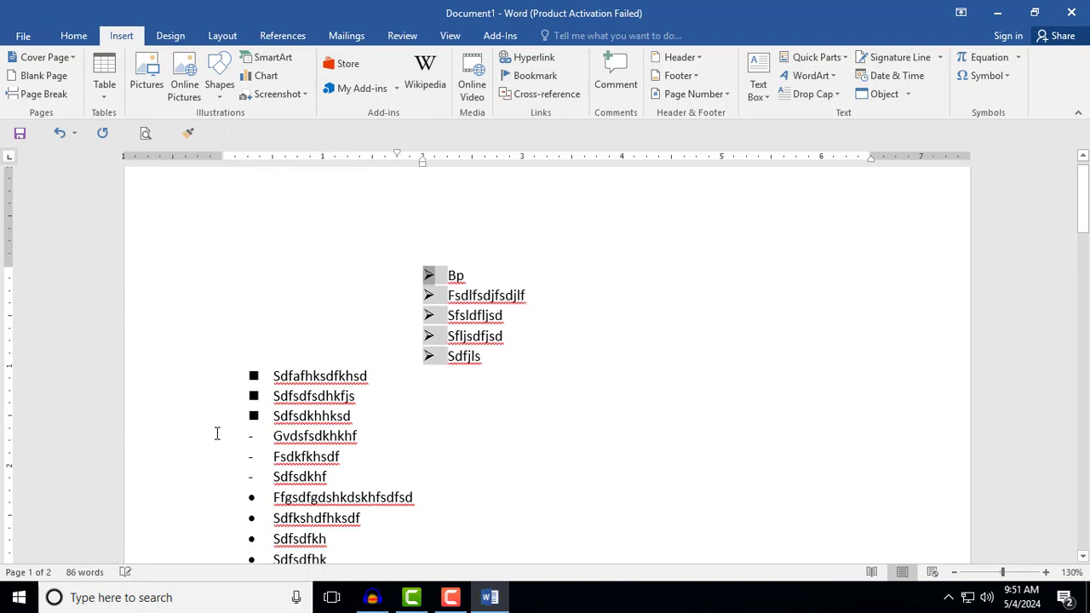
pyautogui.press('Tab')
pyautogui.press('Tab')
pyautogui.press('Tab')
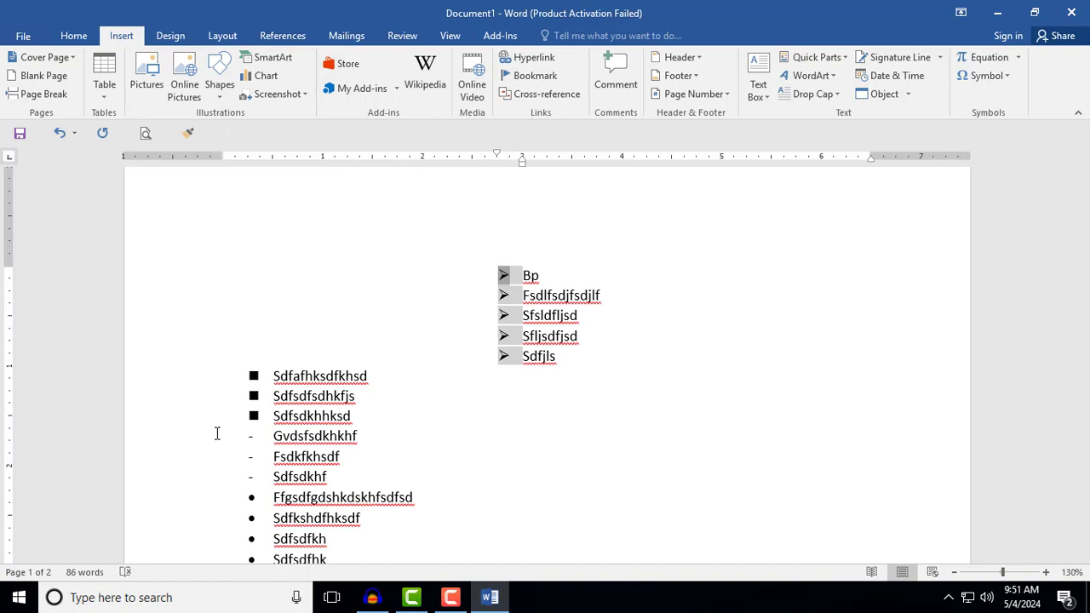
# - Decrease the indent of the arrow-bulleted list until its bullets sit at the page's left margin
pyautogui.hotkey('shift', 'Tab')
pyautogui.hotkey('shift', 'Tab')
pyautogui.hotkey('shift', 'Tab')
pyautogui.hotkey('shift', 'Tab')
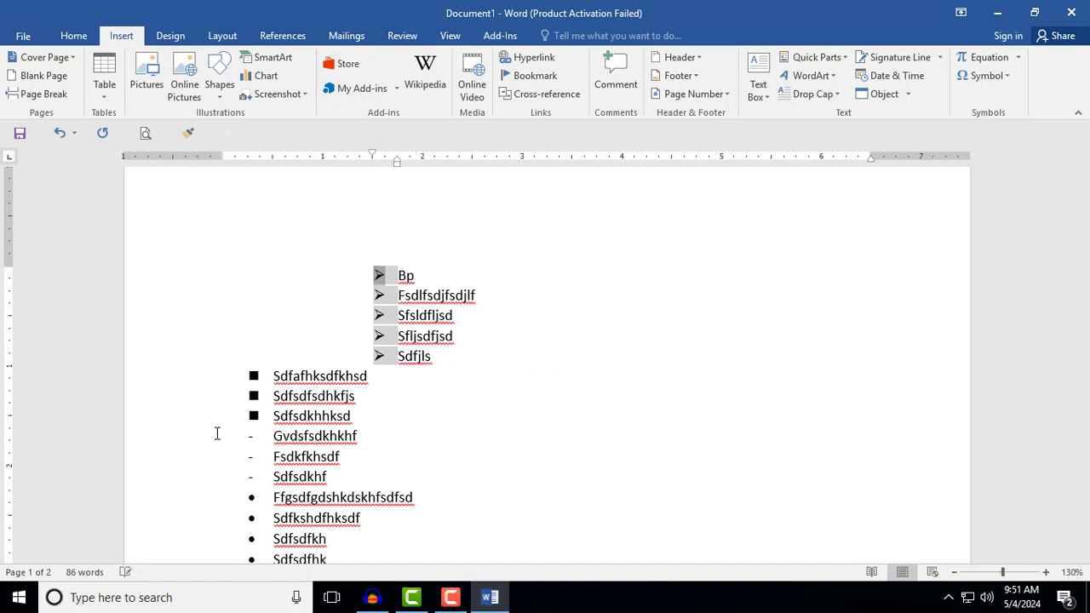
pyautogui.hotkey('shift', 'Tab')
pyautogui.hotkey('shift', 'Tab')
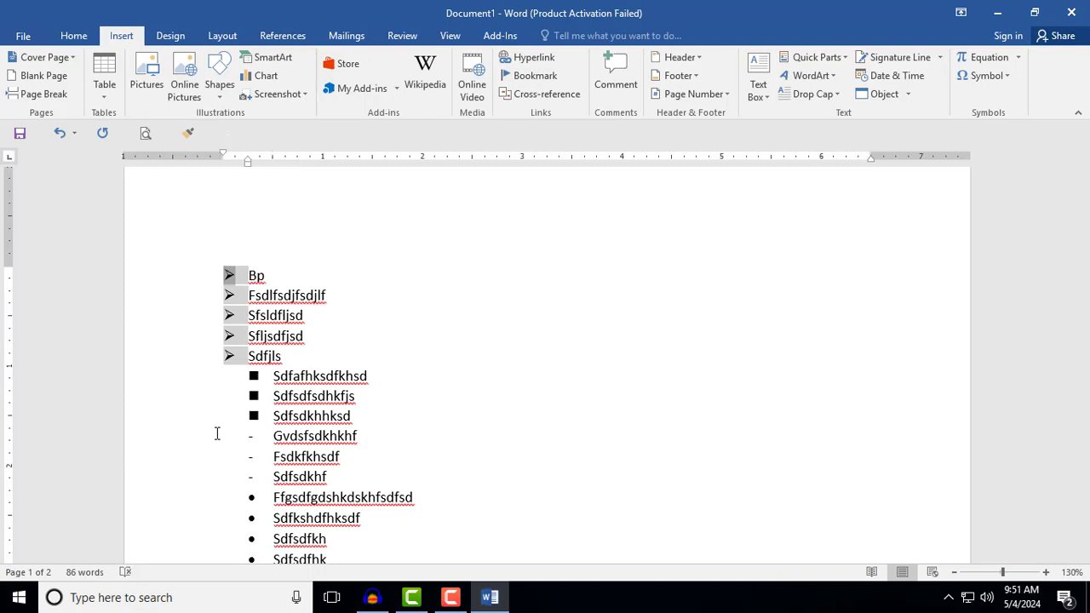
# - Remove the arrow bullets from the five items Bp through Sdfjls, leaving them as plain paragraphs
pyautogui.click(264, 276)
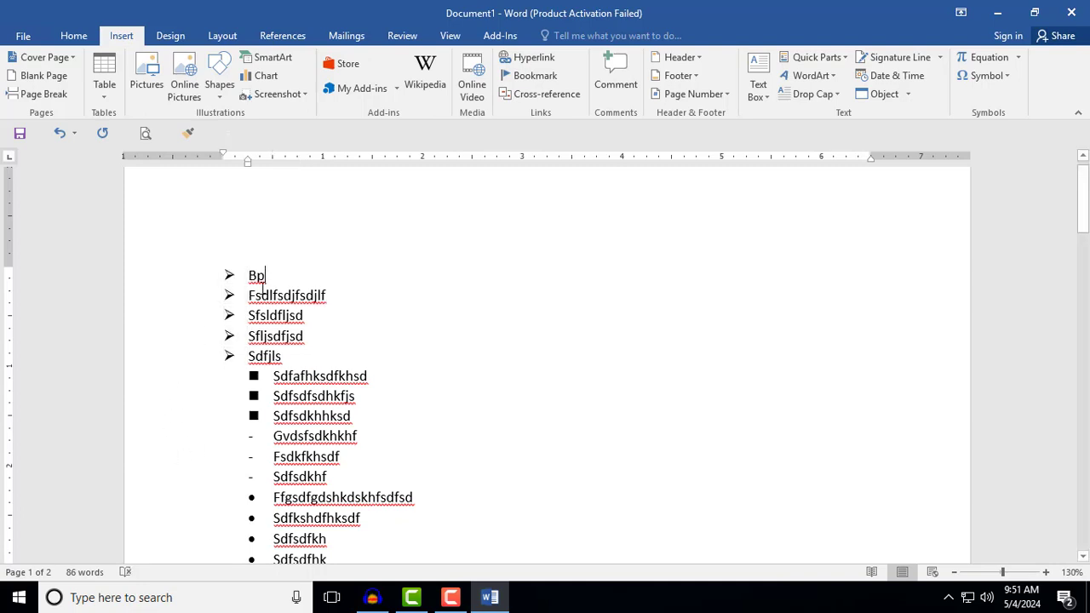
pyautogui.moveTo(245, 274); pyautogui.dragTo(296, 358)
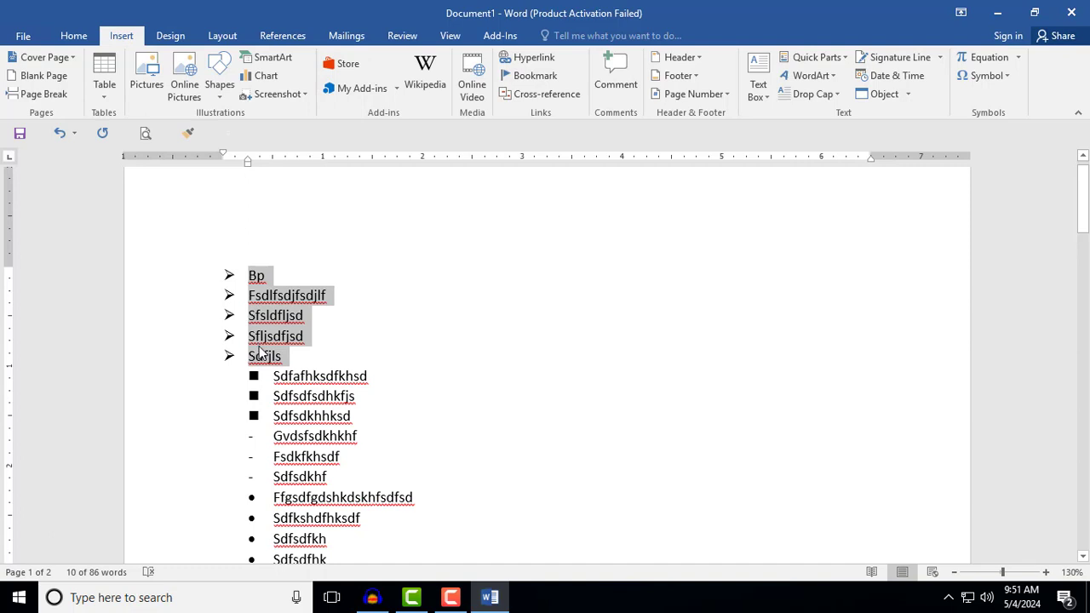
pyautogui.click(277, 315)
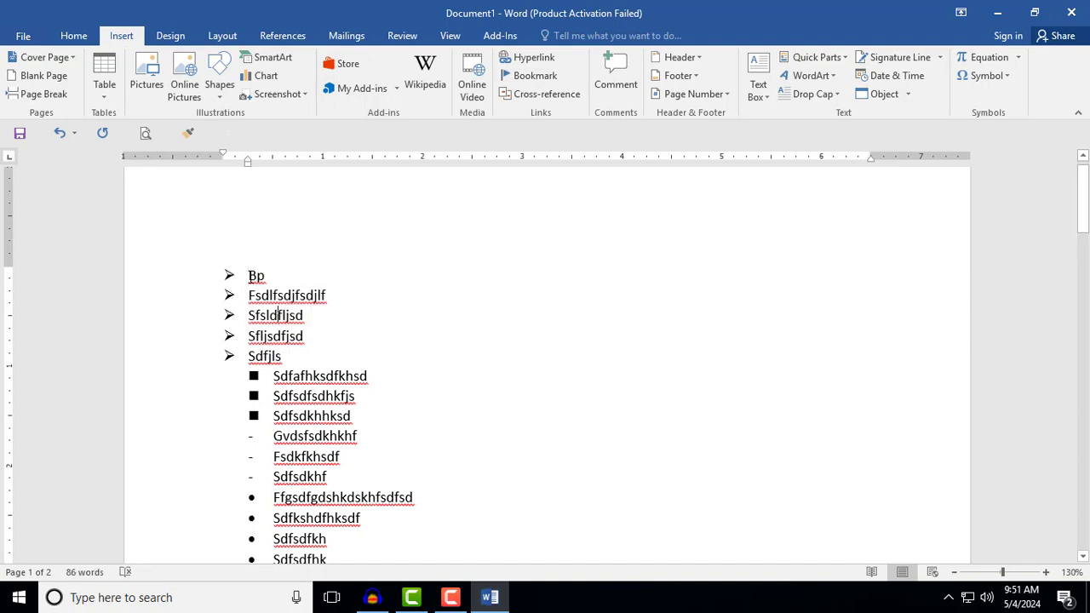
pyautogui.moveTo(248, 274); pyautogui.dragTo(302, 356)
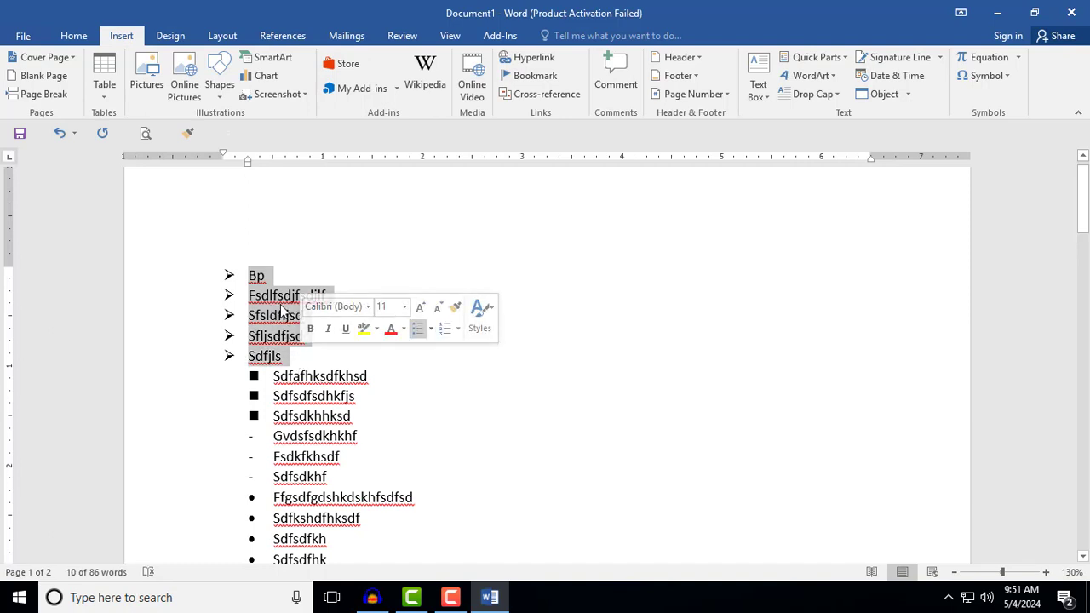
pyautogui.click(73, 35)
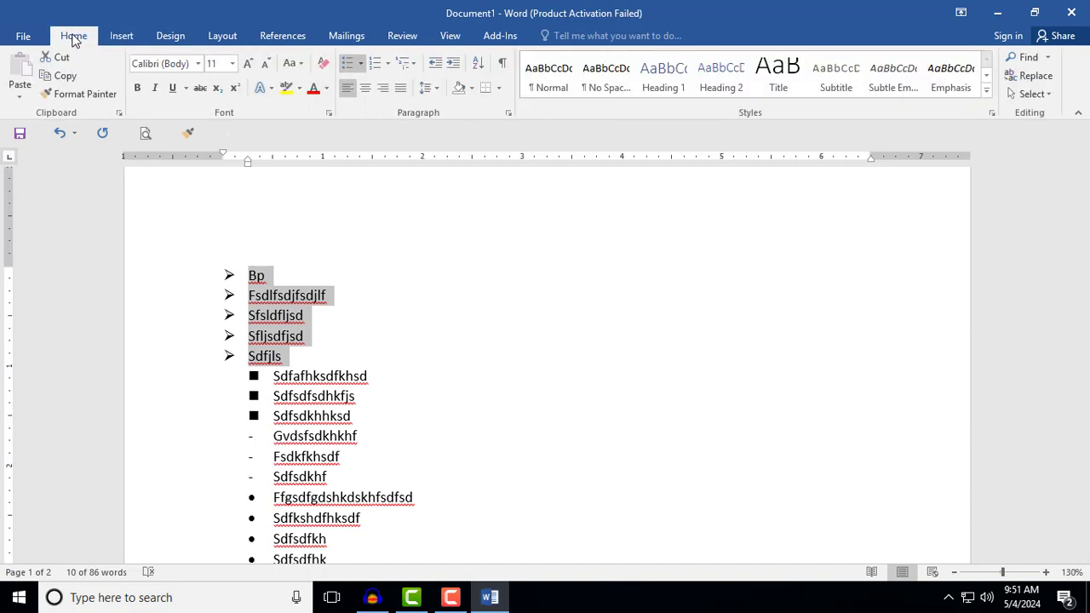
pyautogui.click(361, 63)
pyautogui.click(360, 115)
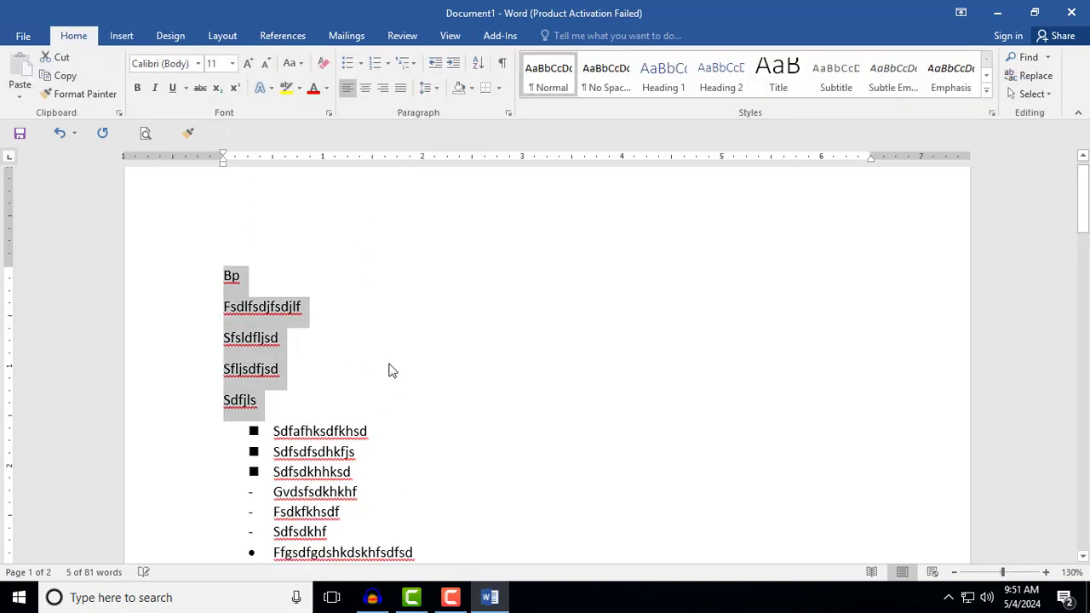
pyautogui.click(371, 382)
pyautogui.scroll(-3, 361, 407)
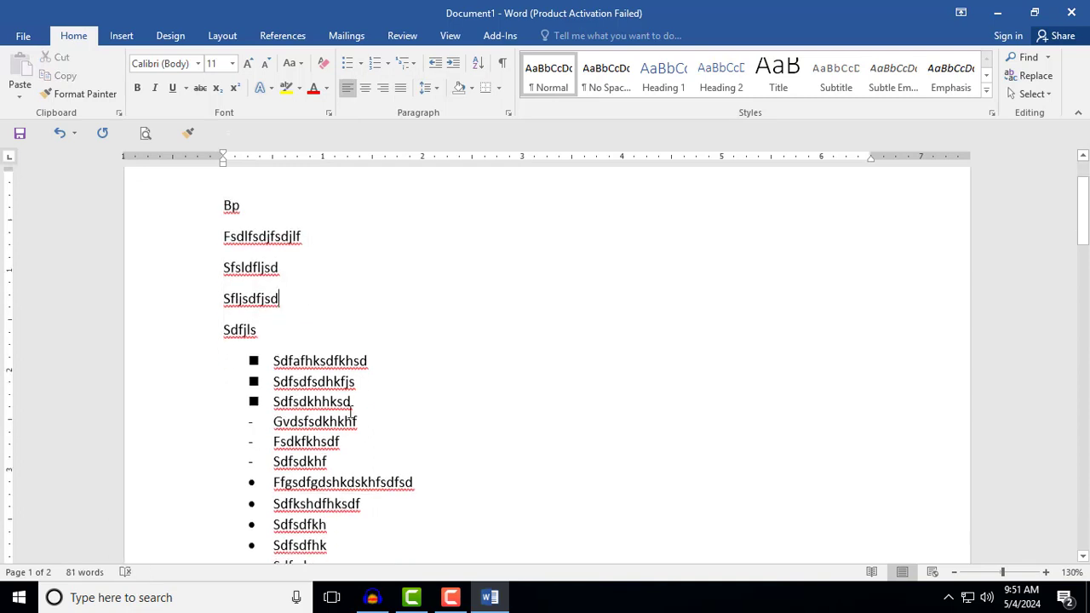